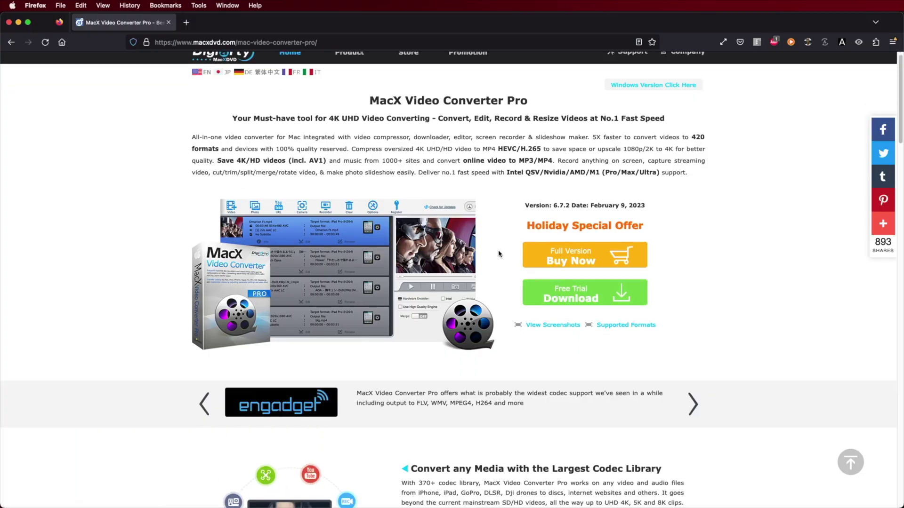
{"action": "scroll", "coordinate": [499, 251], "scroll_direction": "down", "scroll_amount": 1}
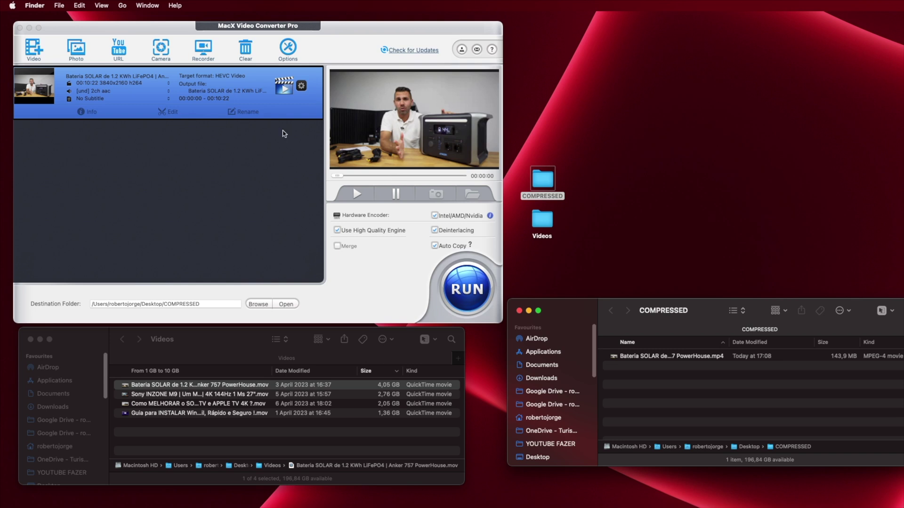
{"action": "left_click", "coordinate": [654, 358]}
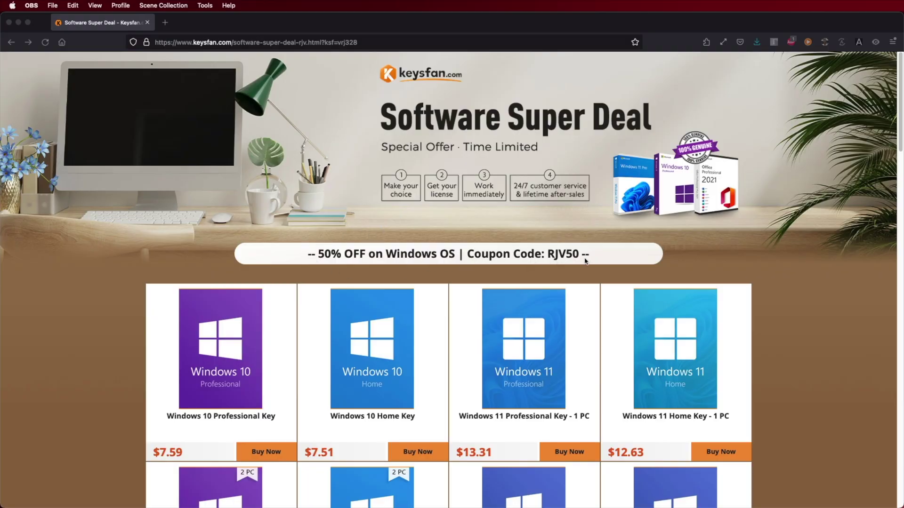
Scroll the Keysfan deal page and open the cart holding the Windows 11 Professional Key - 1 PC
{"action": "scroll", "coordinate": [585, 261], "scroll_direction": "down", "scroll_amount": 5}
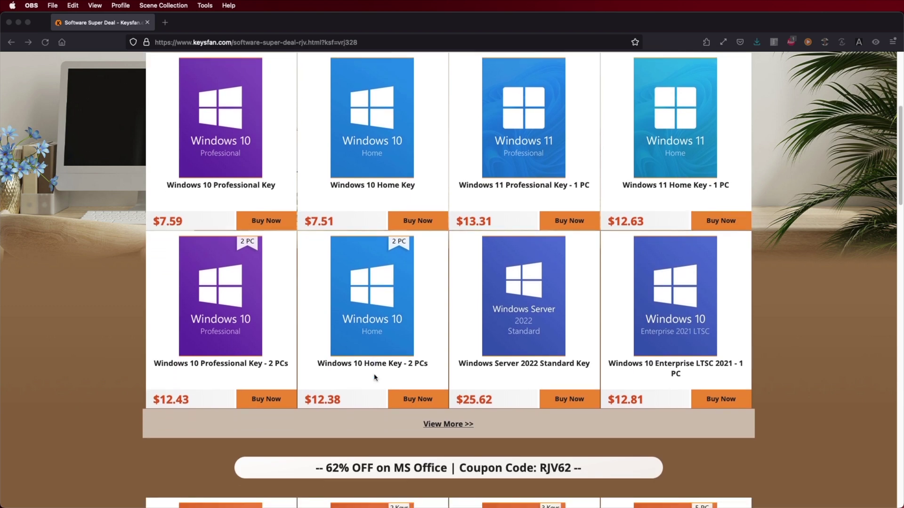
{"action": "scroll", "coordinate": [374, 377], "scroll_direction": "down", "scroll_amount": 5}
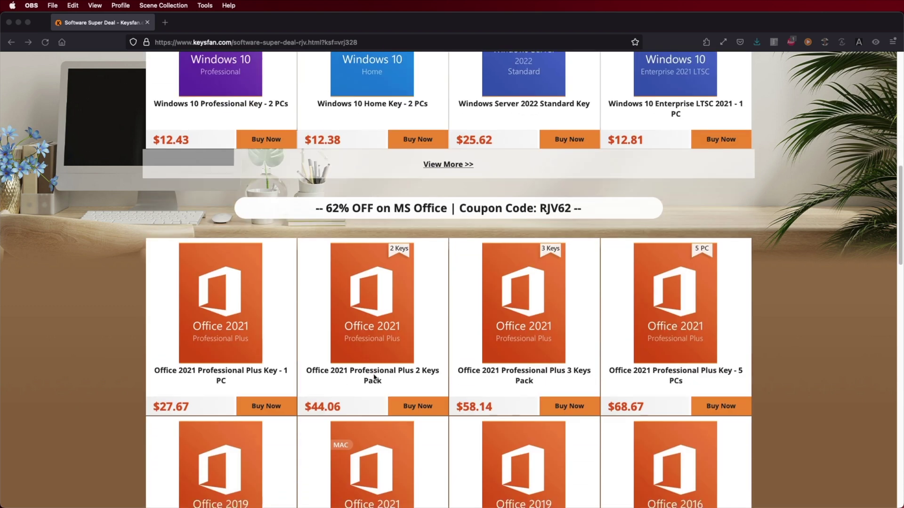
{"action": "scroll", "coordinate": [374, 377], "scroll_direction": "down", "scroll_amount": 2}
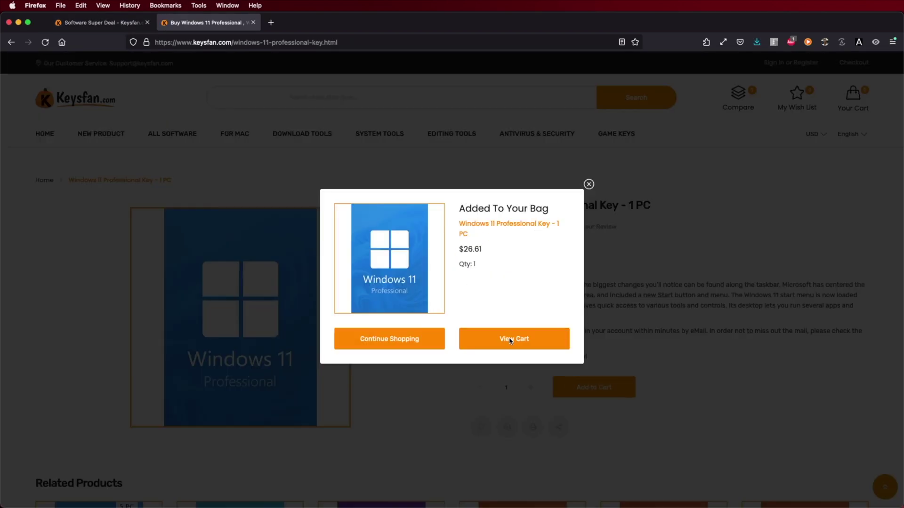
{"action": "left_click", "coordinate": [511, 341]}
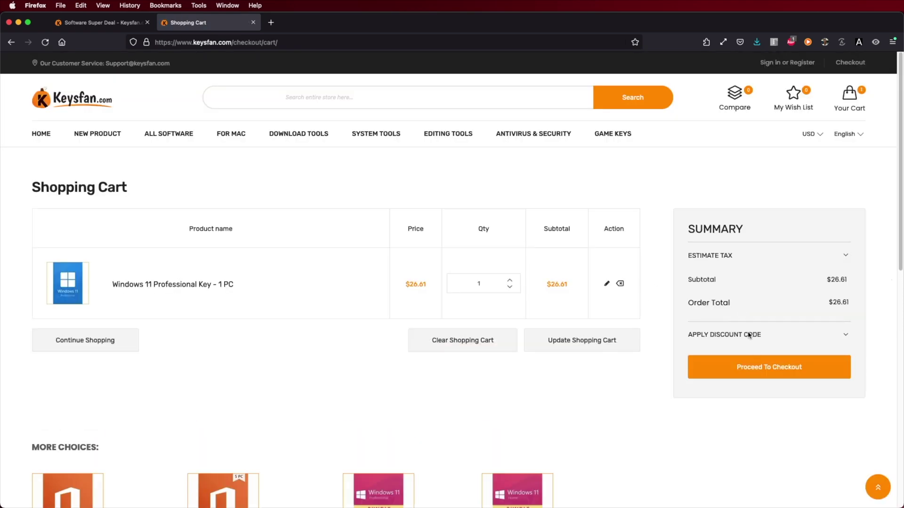
Enter the Windows discount coupon and apply it to the order
{"action": "left_click", "coordinate": [748, 335]}
{"action": "type", "text": "RJV50"}
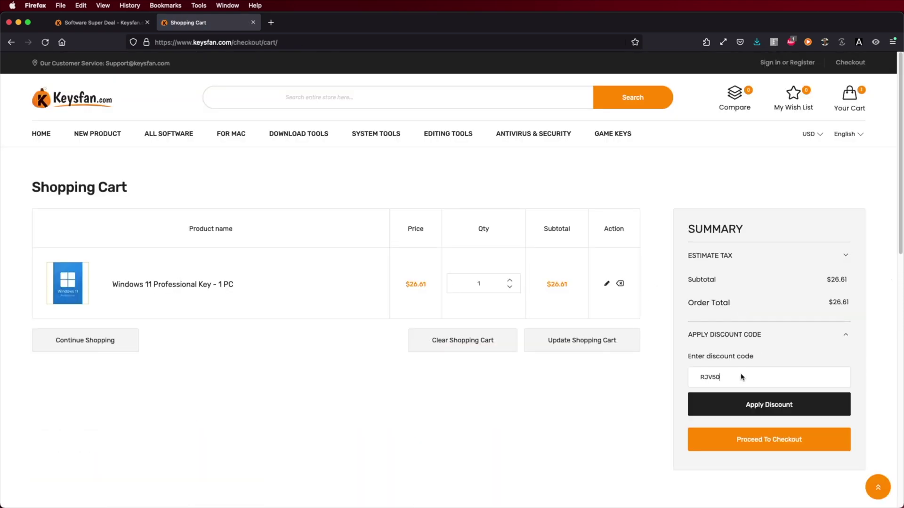
{"action": "left_click", "coordinate": [797, 411]}
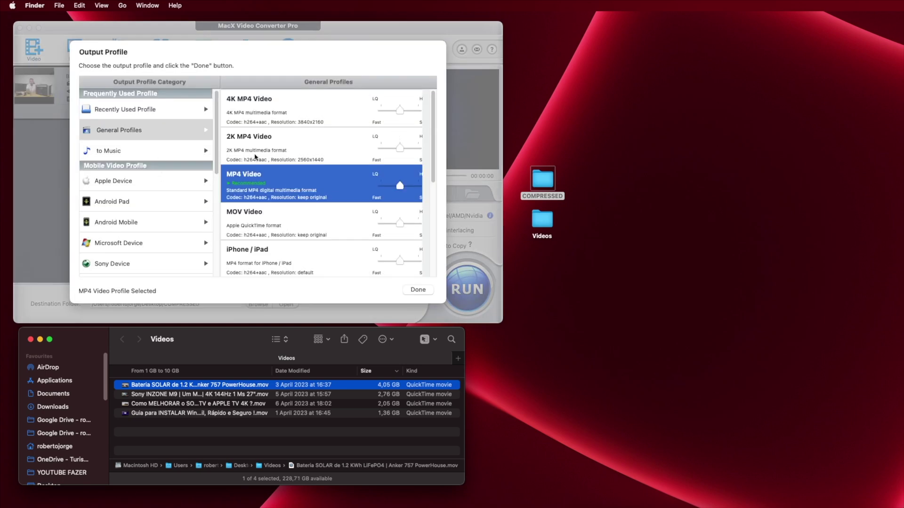
Select the recommended MP4 Video profile under General Profiles
{"action": "left_click", "coordinate": [270, 116]}
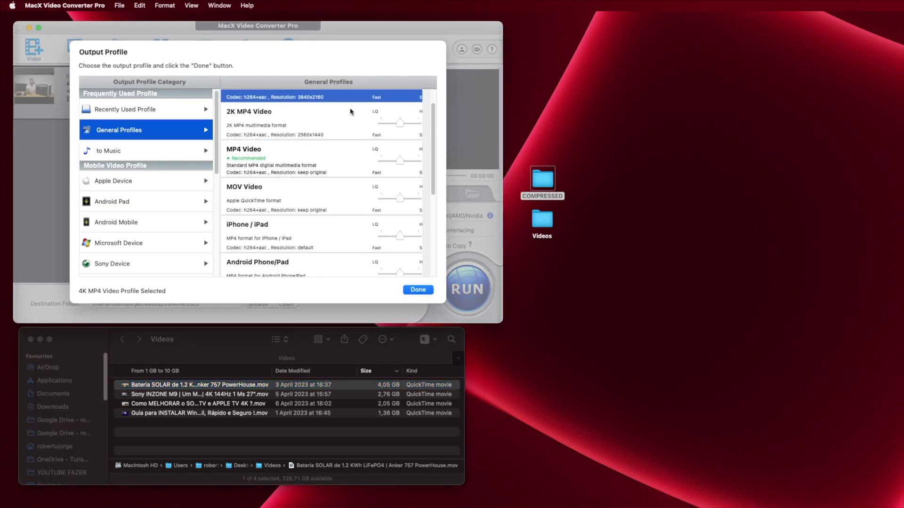
{"action": "left_click", "coordinate": [390, 112]}
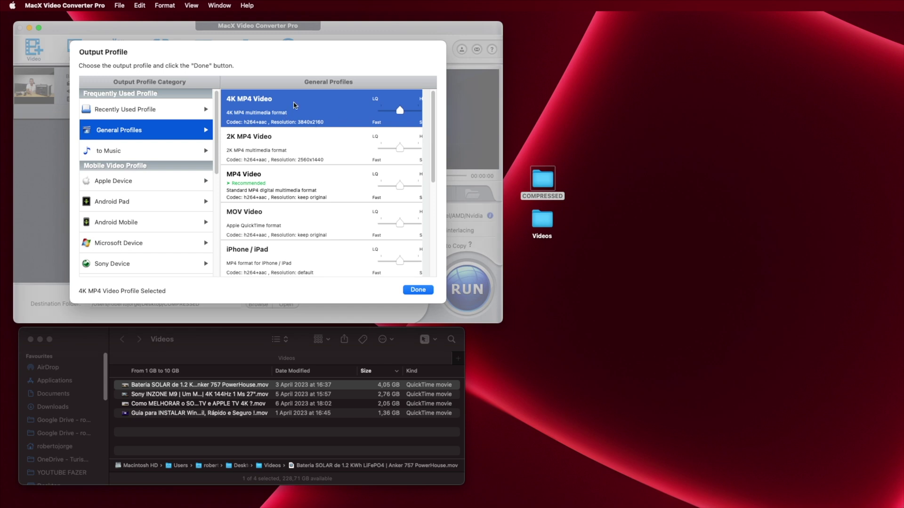
{"action": "scroll", "coordinate": [301, 122], "scroll_direction": "down", "scroll_amount": 5}
{"action": "scroll", "coordinate": [306, 151], "scroll_direction": "up", "scroll_amount": 5}
{"action": "left_click", "coordinate": [322, 200]}
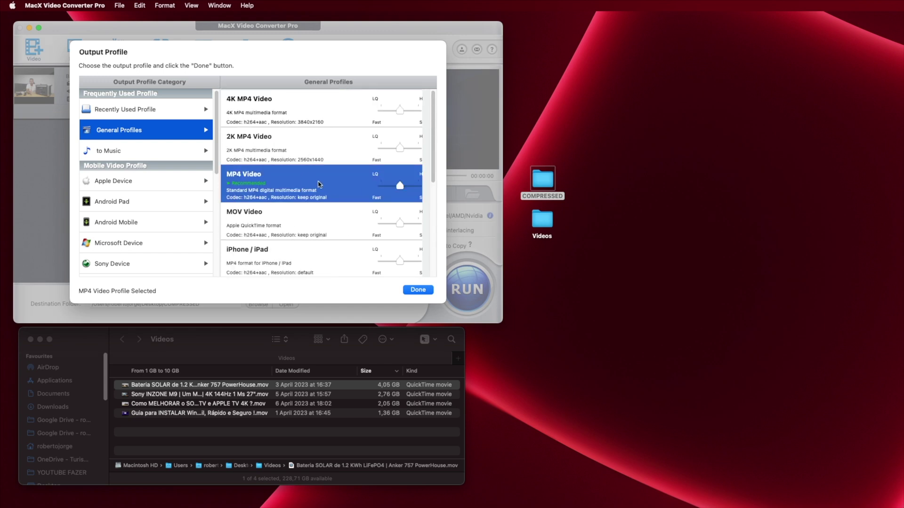
Browse the to Music profiles and the Apple Device iPad, Apple TV, iTunes and iDVD profiles
{"action": "left_click", "coordinate": [159, 150]}
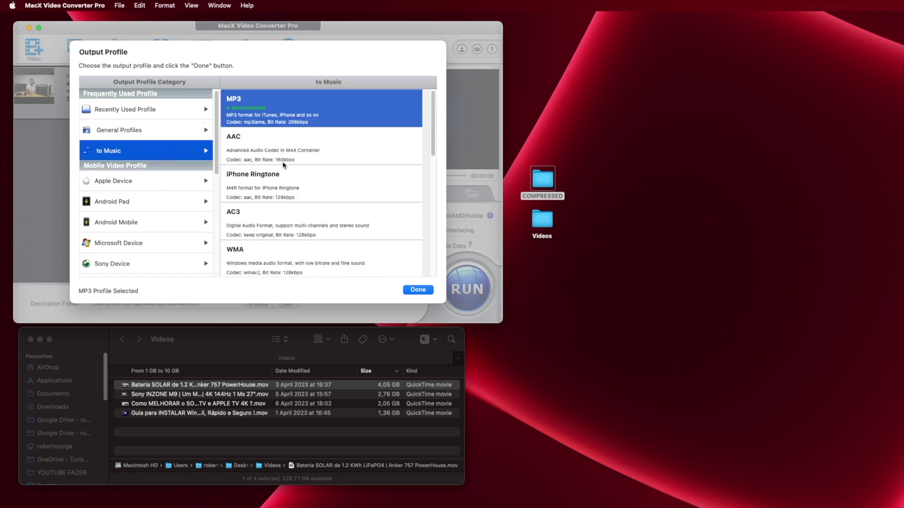
{"action": "scroll", "coordinate": [421, 165], "scroll_direction": "down", "scroll_amount": 3}
{"action": "left_click", "coordinate": [129, 182]}
{"action": "left_click", "coordinate": [140, 123]}
{"action": "left_click", "coordinate": [132, 162]}
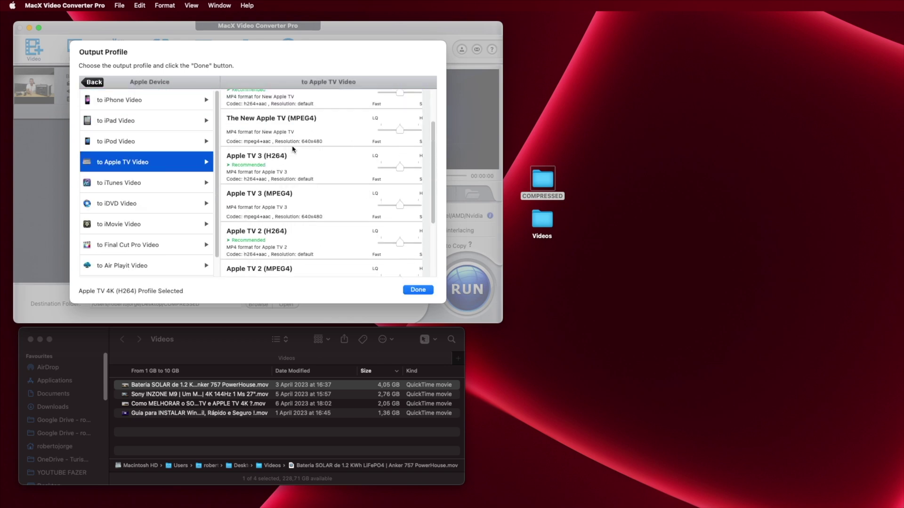
{"action": "left_click", "coordinate": [132, 183]}
{"action": "left_click", "coordinate": [141, 204]}
{"action": "left_click", "coordinate": [94, 82]}
Browse the Android Pad category's Amazon Video and Huawei Pad profiles
{"action": "left_click", "coordinate": [122, 199]}
{"action": "left_click", "coordinate": [133, 141]}
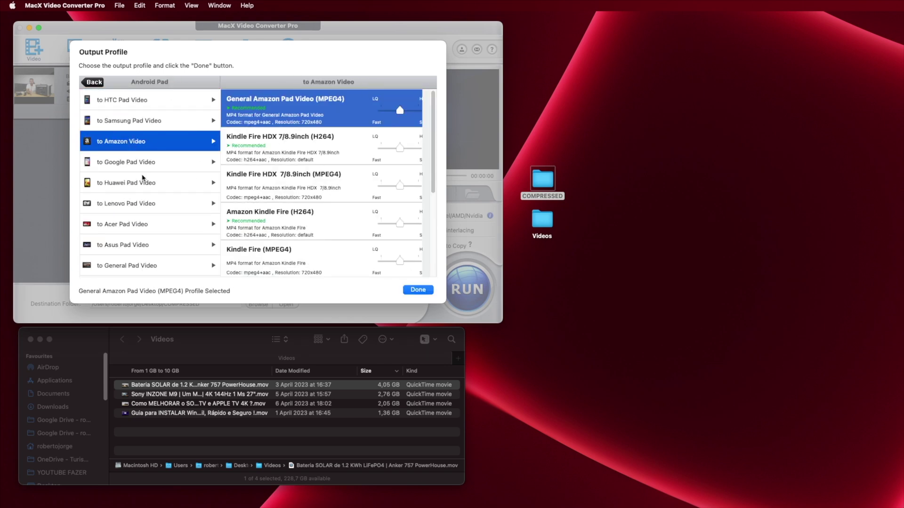
{"action": "left_click", "coordinate": [142, 182]}
{"action": "left_click", "coordinate": [94, 82]}
Browse the Microsoft Device profiles: WP8 Pad, Acer entries, WP8 Mobile, Xbox, Zune and Surface
{"action": "left_click", "coordinate": [141, 164]}
{"action": "left_click", "coordinate": [140, 101]}
{"action": "left_click", "coordinate": [270, 194]}
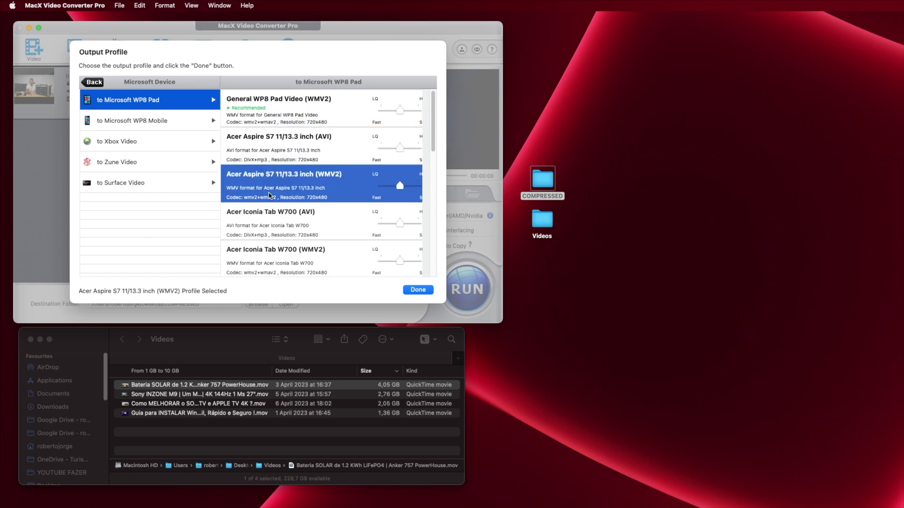
{"action": "left_click", "coordinate": [270, 213]}
{"action": "left_click", "coordinate": [132, 120]}
{"action": "left_click", "coordinate": [122, 142]}
{"action": "left_click", "coordinate": [131, 166]}
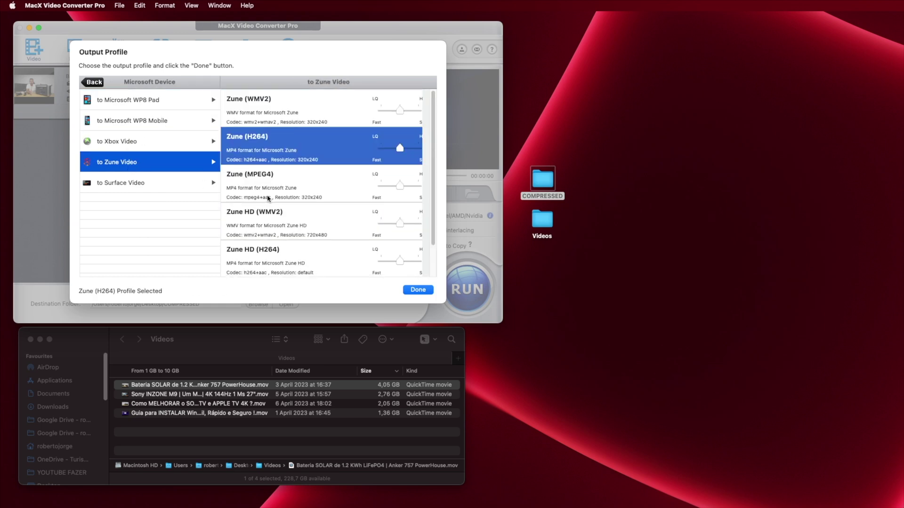
{"action": "left_click", "coordinate": [131, 183]}
{"action": "left_click", "coordinate": [94, 82]}
Select the FLV profile under Web Video > YouTube Video
{"action": "scroll", "coordinate": [149, 215], "scroll_direction": "down", "scroll_amount": 4}
{"action": "left_click", "coordinate": [118, 148]}
{"action": "left_click", "coordinate": [264, 146]}
{"action": "left_click", "coordinate": [264, 186]}
Browse the Facebook, General Web, Mac General and PC General video profiles
{"action": "left_click", "coordinate": [151, 170]}
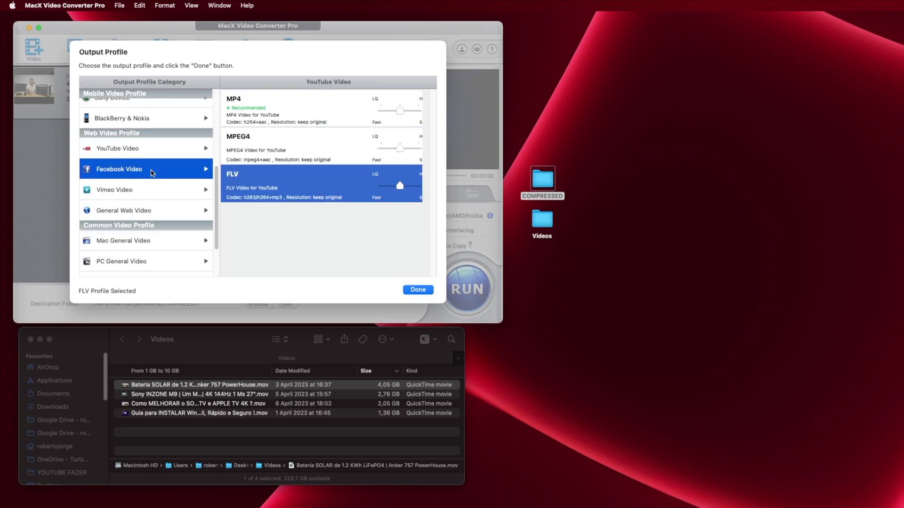
{"action": "left_click", "coordinate": [118, 210]}
{"action": "left_click", "coordinate": [122, 241]}
{"action": "left_click", "coordinate": [121, 261]}
{"action": "scroll", "coordinate": [277, 140], "scroll_direction": "down", "scroll_amount": 5}
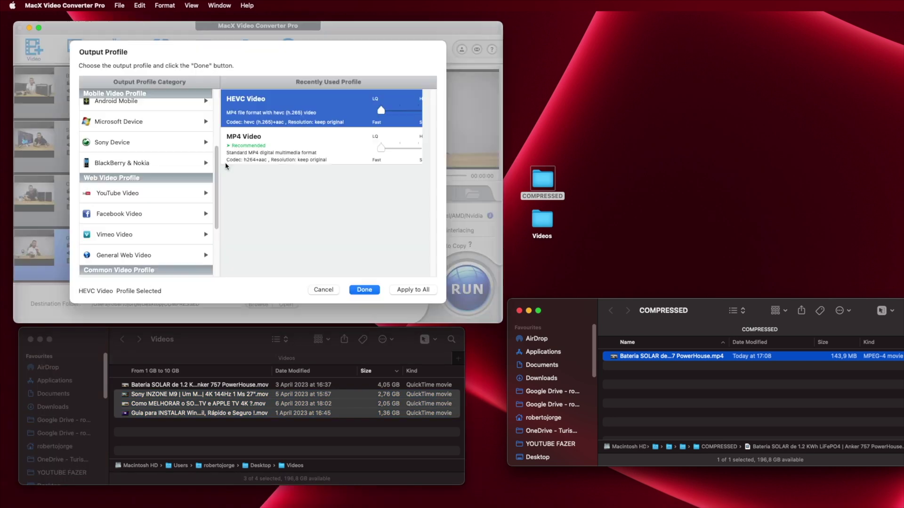
Give the last video the Mac General Video M4V profile and run the four-video conversion
{"action": "left_click", "coordinate": [124, 237]}
{"action": "left_click", "coordinate": [131, 267]}
{"action": "left_click", "coordinate": [364, 289]}
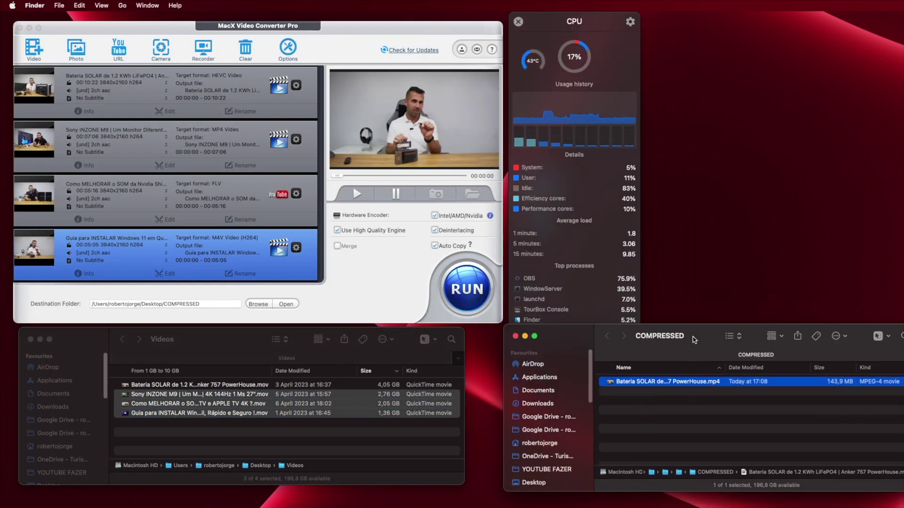
{"action": "left_click", "coordinate": [468, 290]}
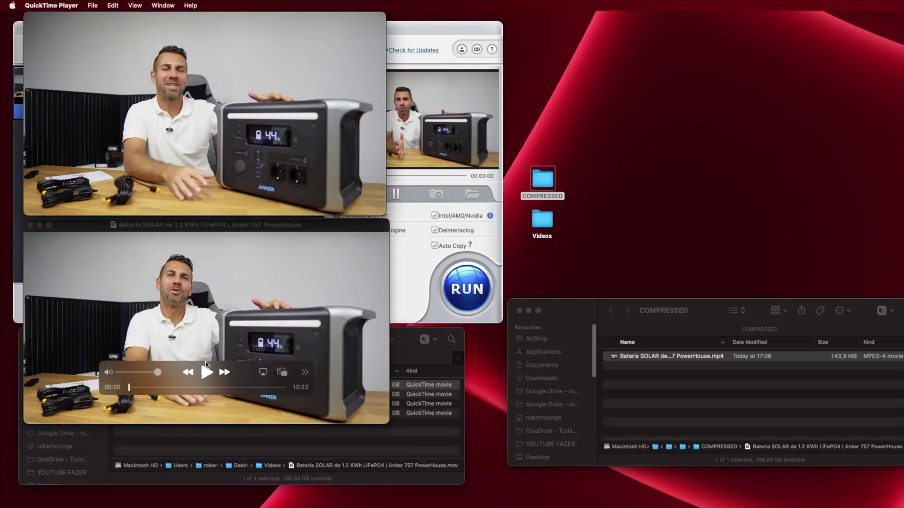
Play the compressed copy and place its player beside the original 4K video
{"action": "left_click", "coordinate": [206, 372]}
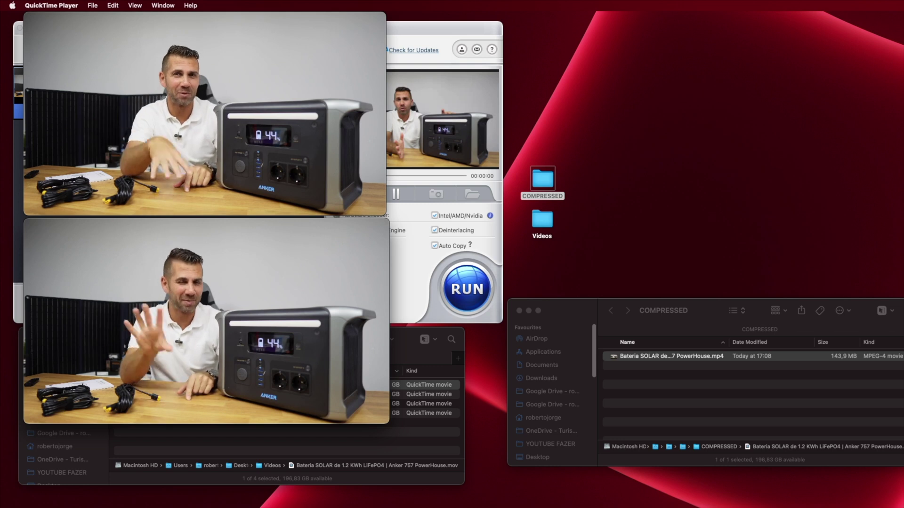
{"action": "mouse_move", "coordinate": [237, 227]}
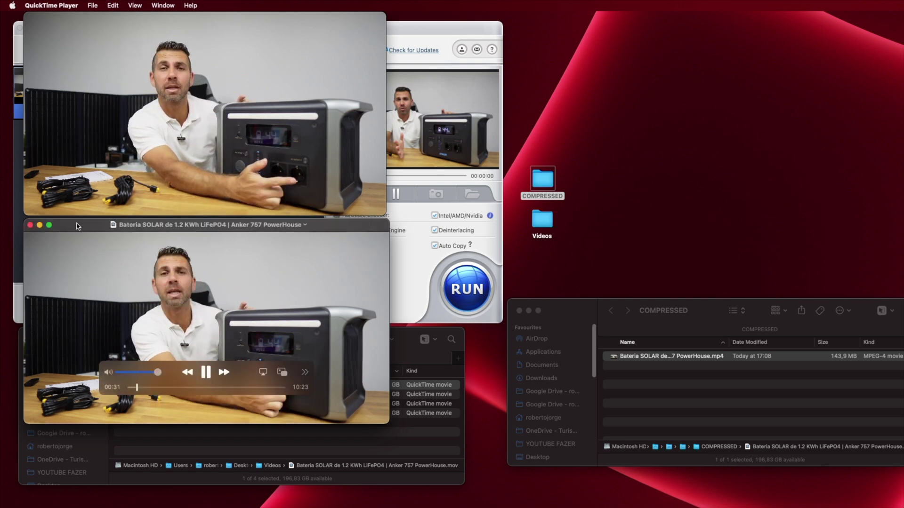
{"action": "left_click_drag", "start_coordinate": [236, 228], "coordinate": [603, 24]}
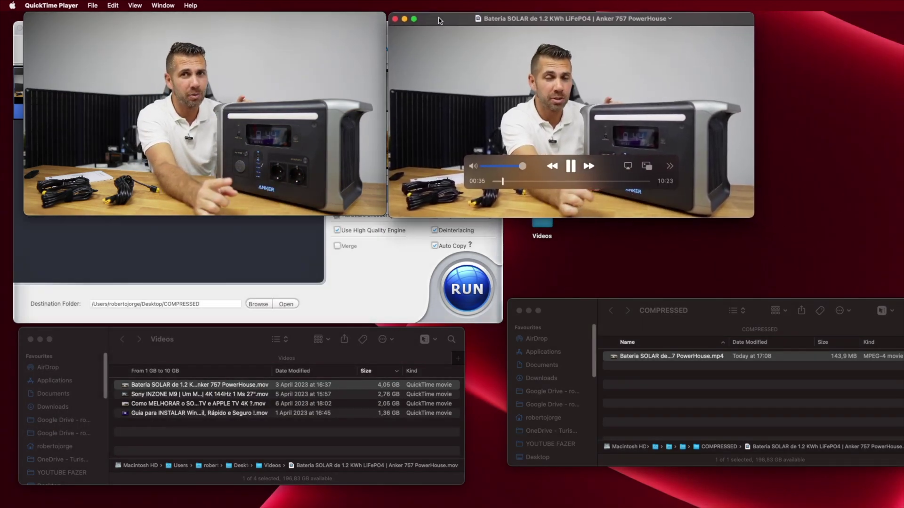
Compare the file sizes of the compressed MP4 and the original 4K .mov in Finder
{"action": "left_click", "coordinate": [448, 353]}
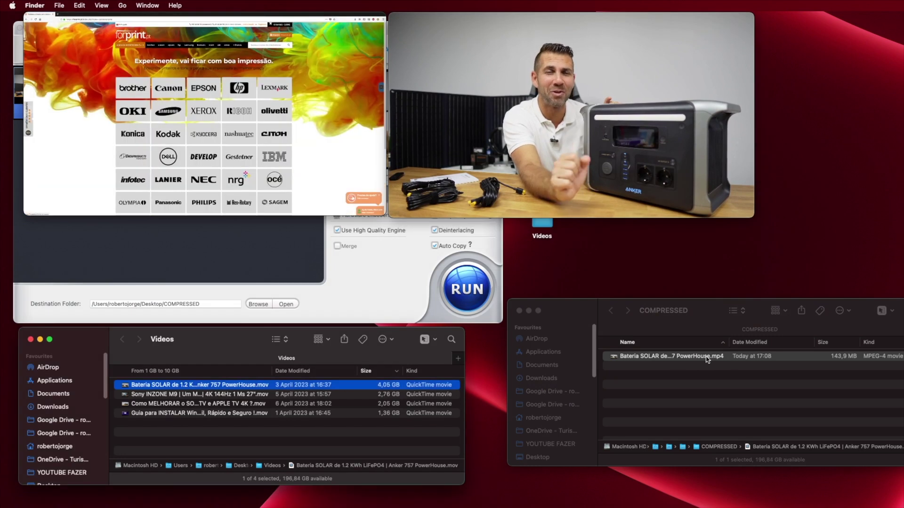
{"action": "left_click", "coordinate": [669, 356]}
{"action": "left_click", "coordinate": [228, 389]}
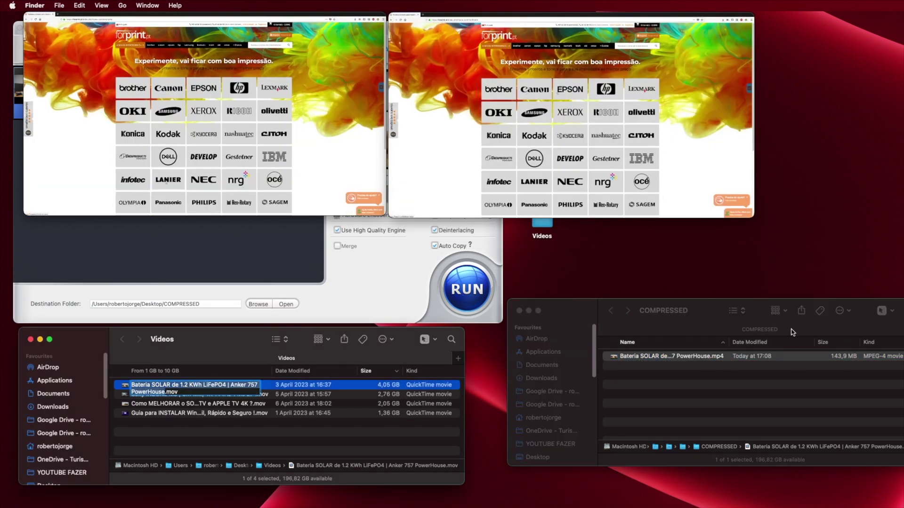
{"action": "left_click", "coordinate": [795, 357]}
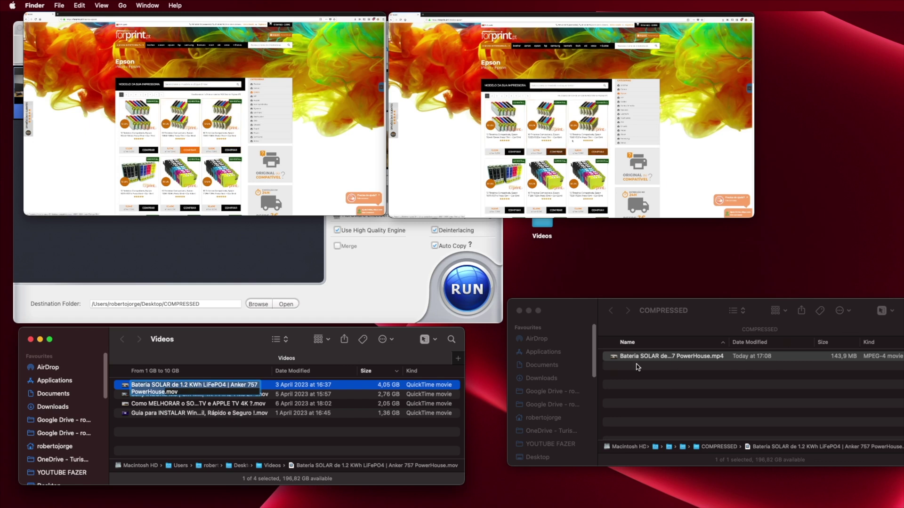
{"action": "left_click", "coordinate": [615, 358]}
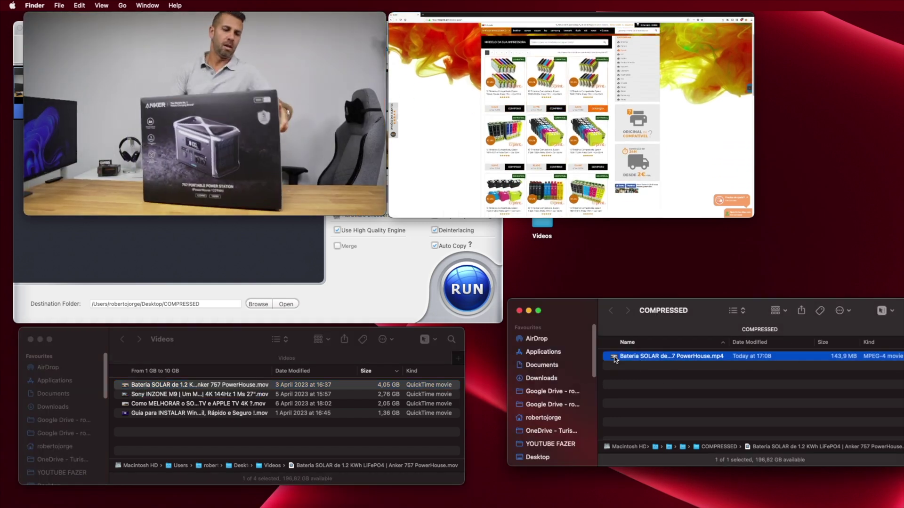
{"action": "left_click", "coordinate": [191, 387]}
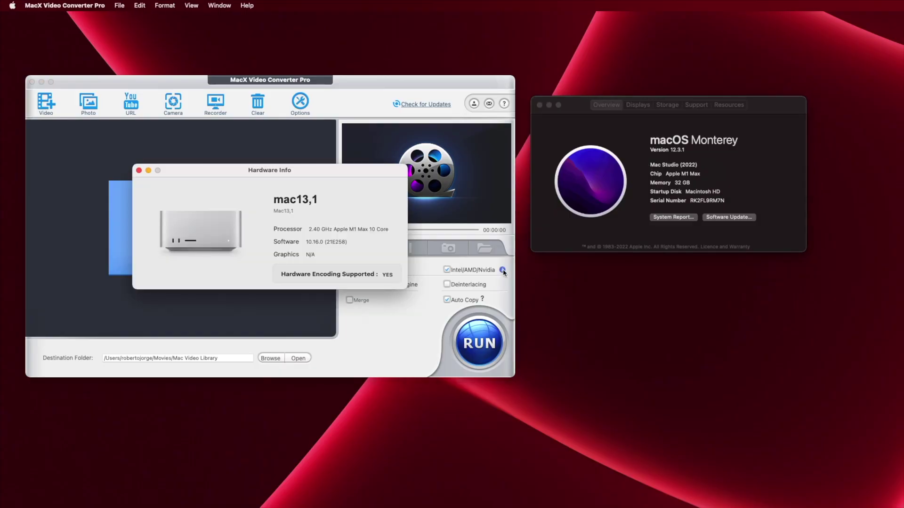
Place the Hardware Info window below About This Mac to confirm M1 Max hardware encoding support
{"action": "left_click_drag", "start_coordinate": [214, 172], "coordinate": [607, 275]}
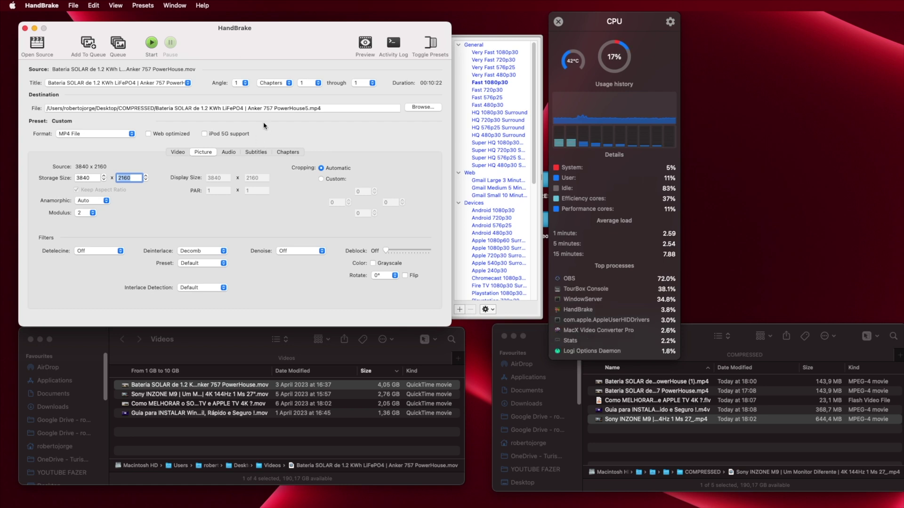
Start HandBrake encoding Bateria SOLAR as a 3840x2160 MP4 into Desktop/COMPRESSED
{"action": "left_click", "coordinate": [151, 43]}
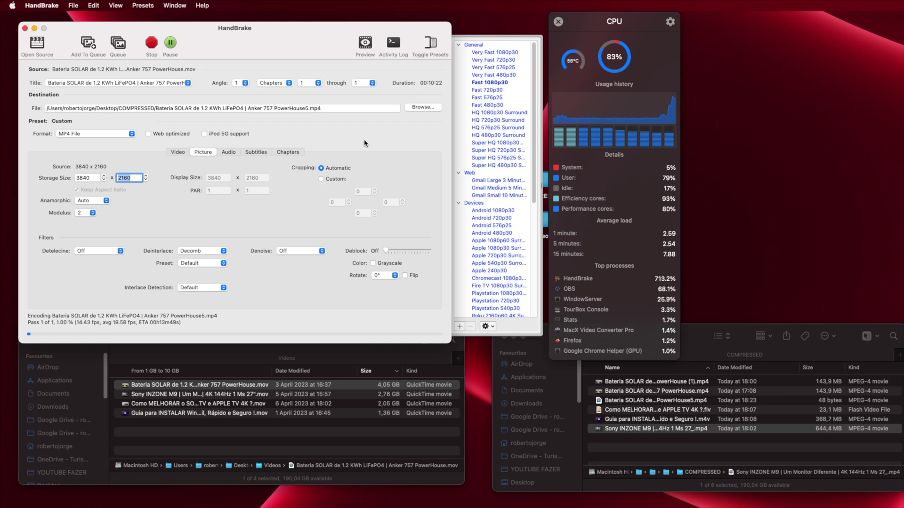
{"action": "mouse_move", "coordinate": [651, 105]}
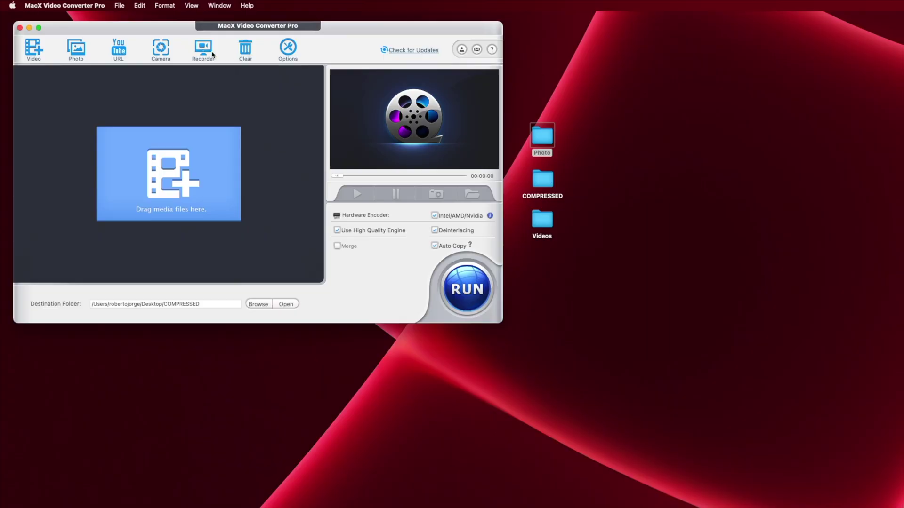
Open the screen recorder and drag out a custom capture region across the screen
{"action": "left_click", "coordinate": [209, 50]}
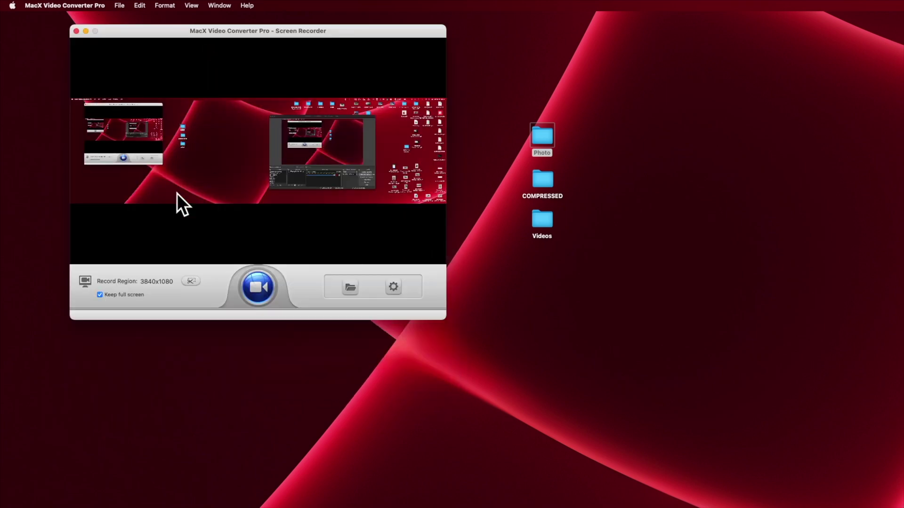
{"action": "left_click_drag", "start_coordinate": [329, 37], "coordinate": [344, 87]}
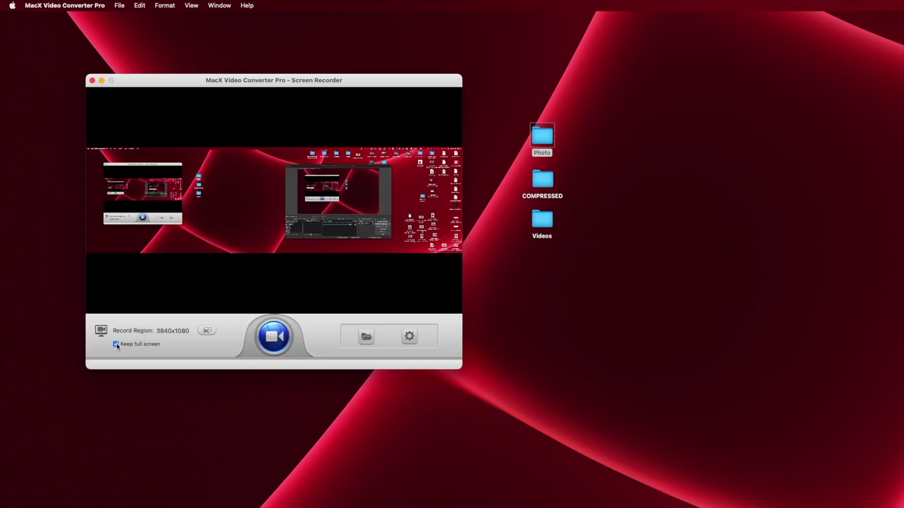
{"action": "left_click", "coordinate": [206, 331]}
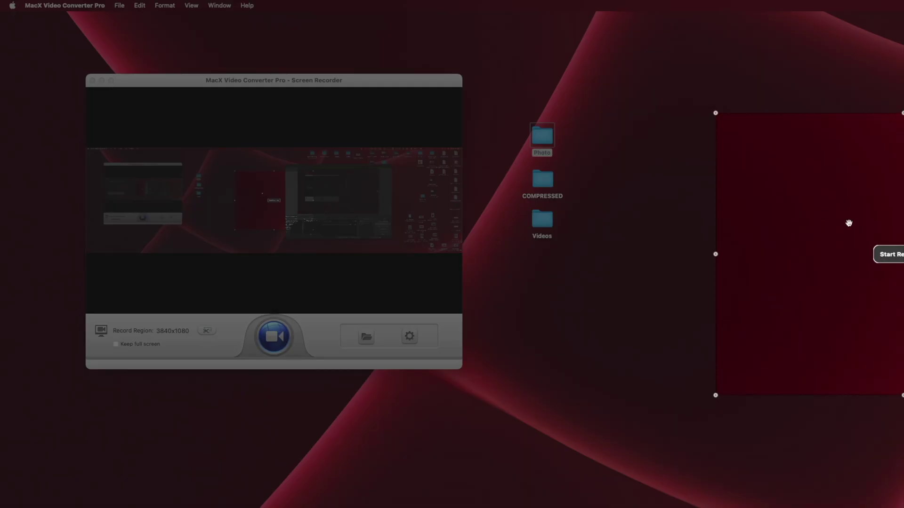
{"action": "left_click_drag", "start_coordinate": [849, 222], "coordinate": [260, 165]}
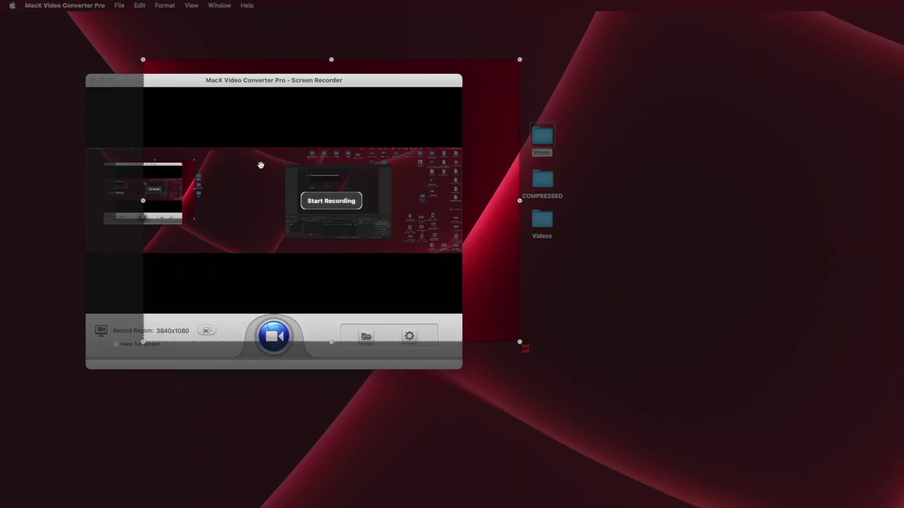
{"action": "left_click_drag", "start_coordinate": [144, 60], "coordinate": [2, 3]}
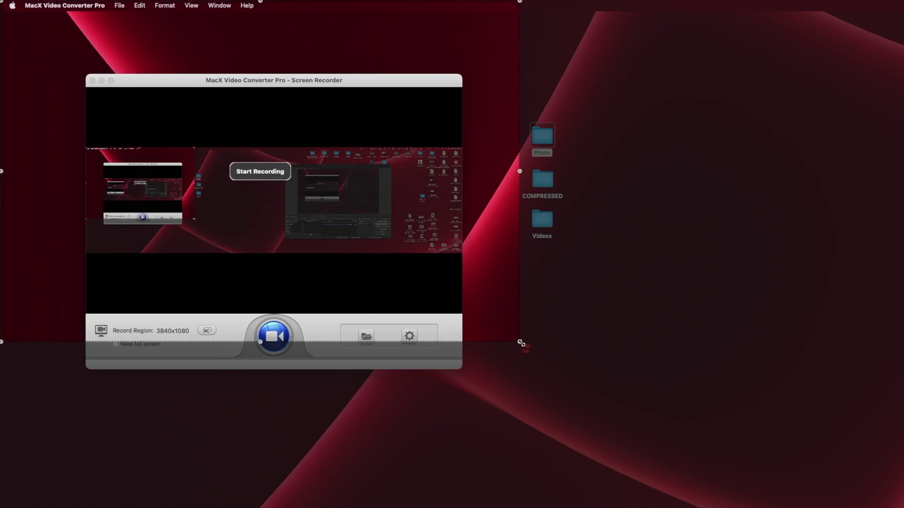
{"action": "left_click_drag", "start_coordinate": [522, 343], "coordinate": [855, 440]}
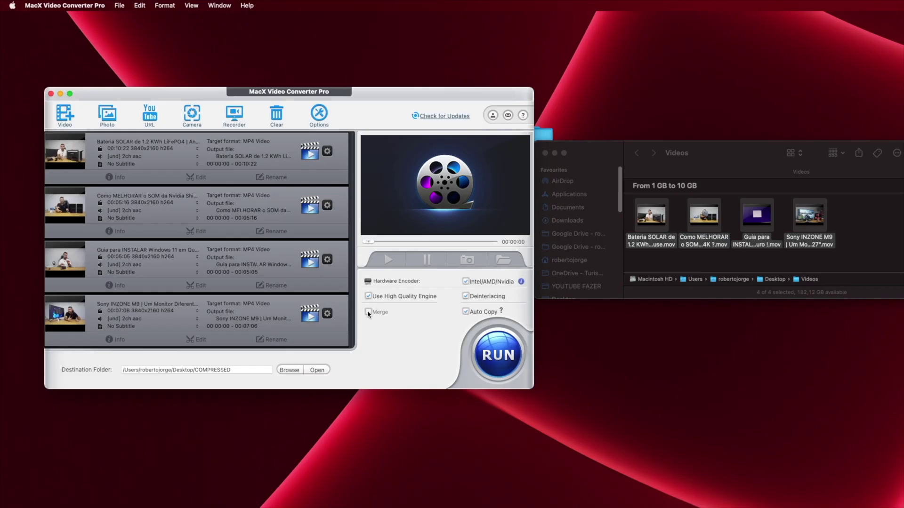
Enable Merge, reorder the clips so Bateria SOLAR is last, and open its editor
{"action": "left_click", "coordinate": [369, 313]}
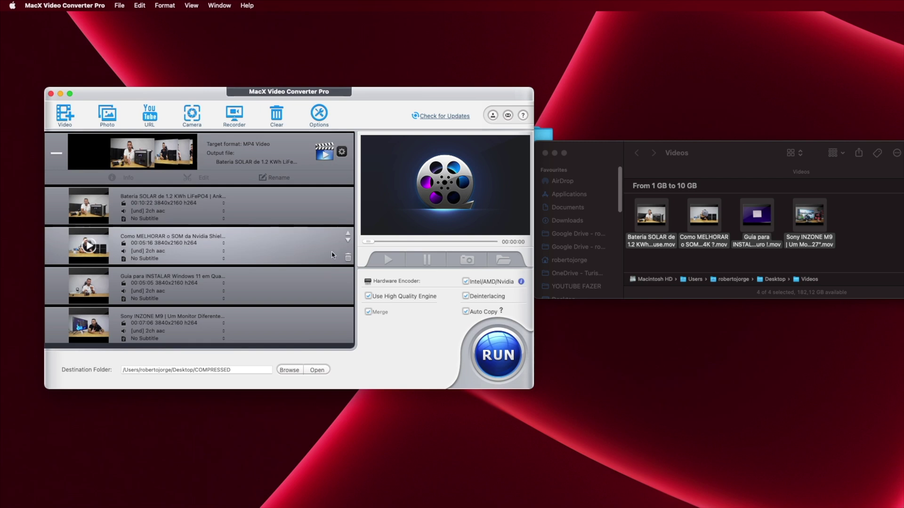
{"action": "left_click", "coordinate": [348, 234]}
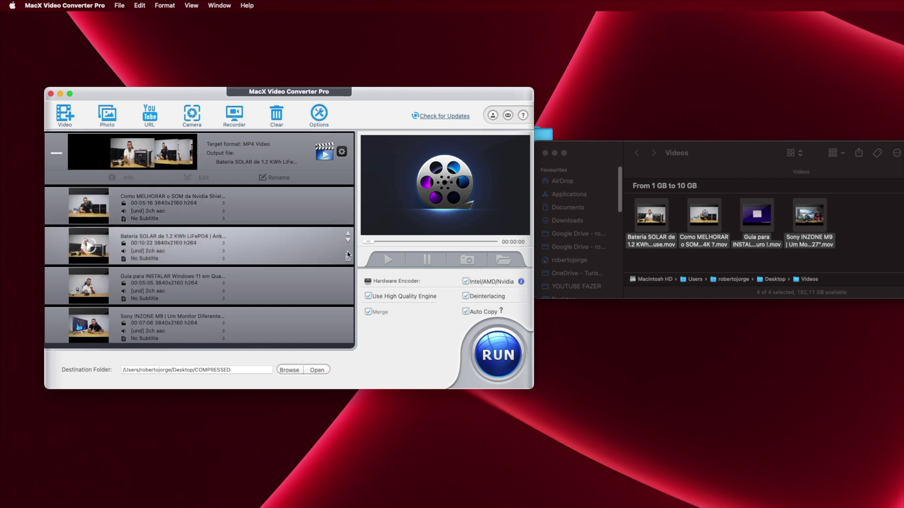
{"action": "left_click", "coordinate": [347, 242]}
{"action": "left_click", "coordinate": [347, 282]}
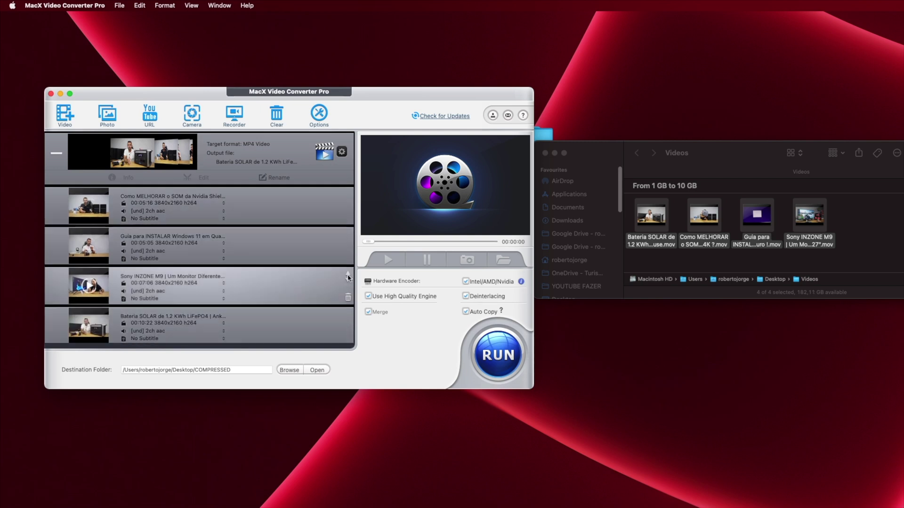
{"action": "left_click", "coordinate": [348, 275]}
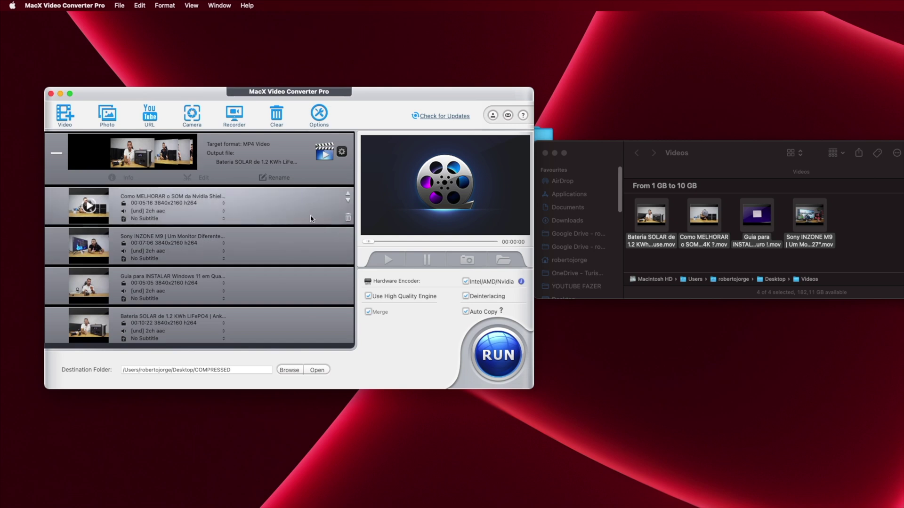
{"action": "left_click", "coordinate": [200, 178]}
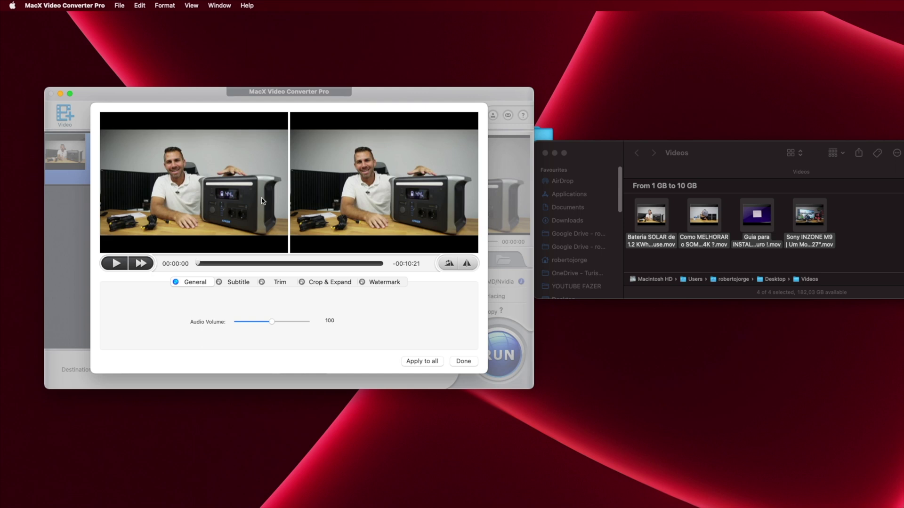
Seek the preview to about 1:31, rotate the video and back upright, then stop playback
{"action": "left_click", "coordinate": [214, 264]}
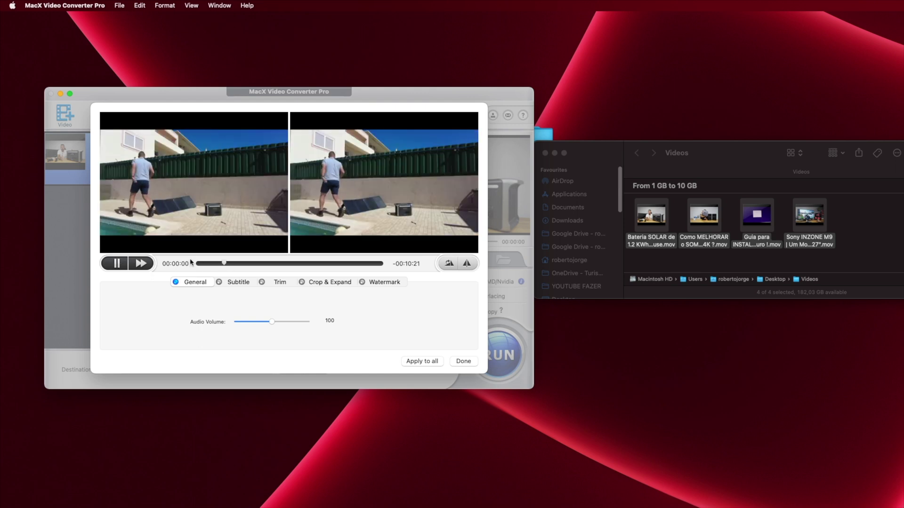
{"action": "left_click", "coordinate": [449, 264]}
{"action": "left_click", "coordinate": [449, 264]}
{"action": "left_click", "coordinate": [449, 264]}
{"action": "left_click", "coordinate": [449, 263]}
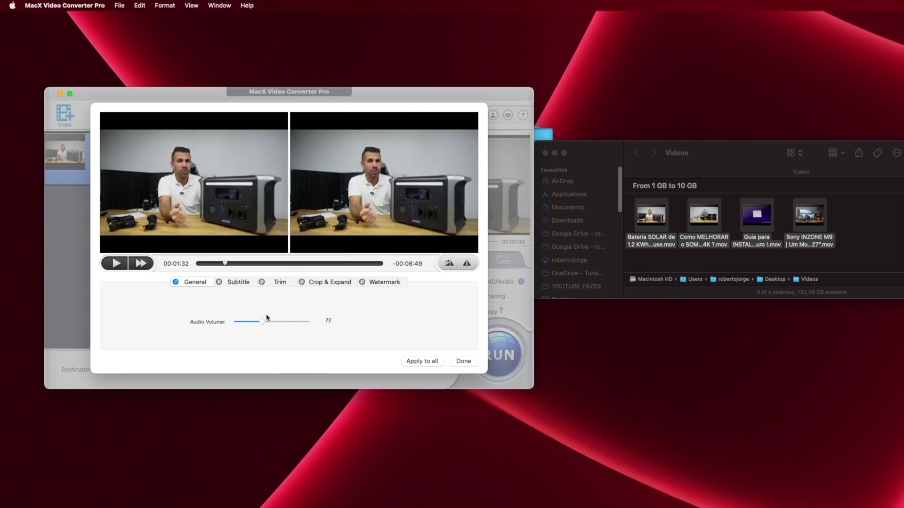
{"action": "left_click", "coordinate": [118, 264]}
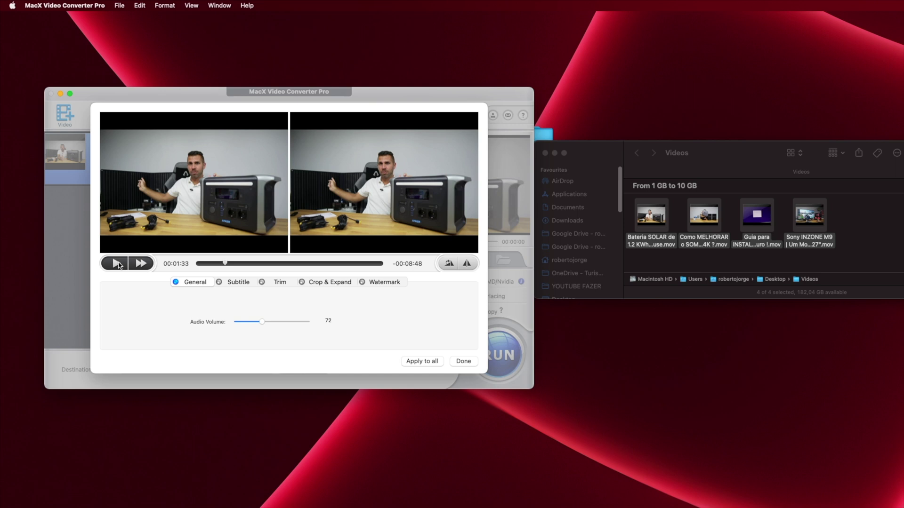
Enable subtitles and trimming for the Bateria SOLAR clip
{"action": "left_click", "coordinate": [239, 282]}
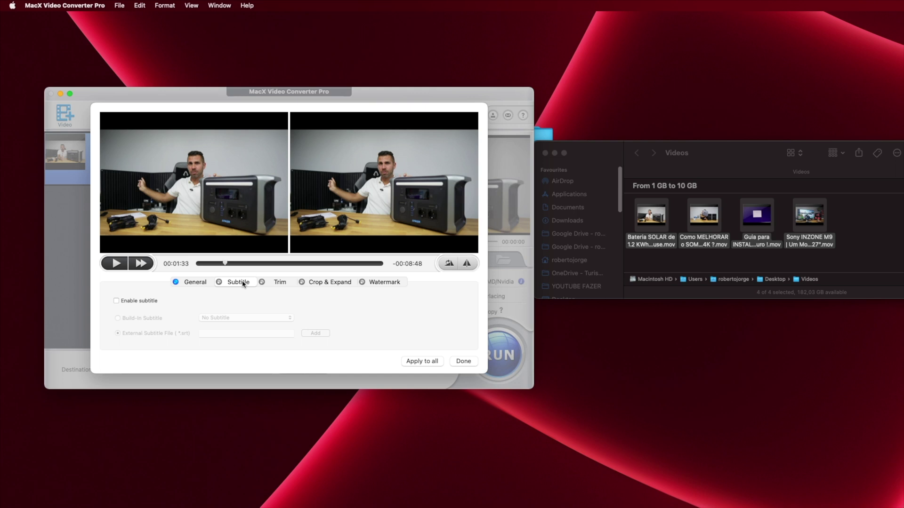
{"action": "left_click", "coordinate": [116, 300]}
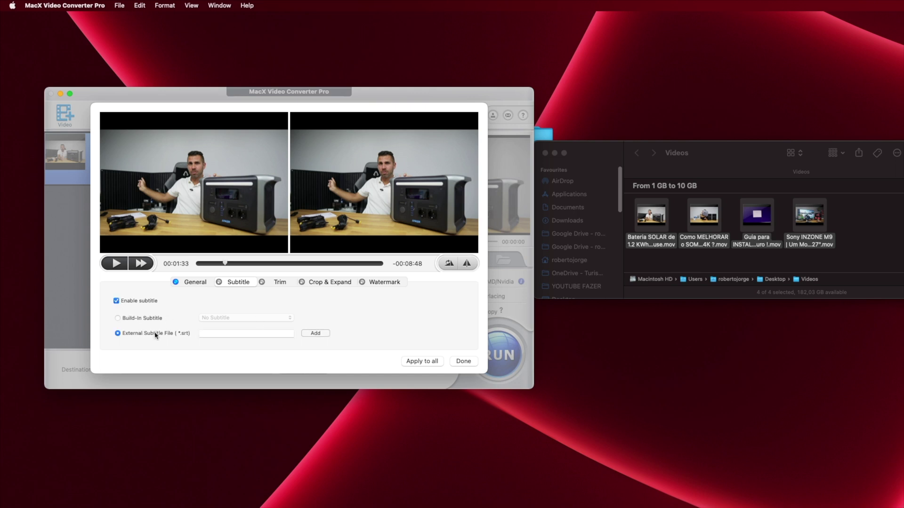
{"action": "left_click", "coordinate": [275, 282]}
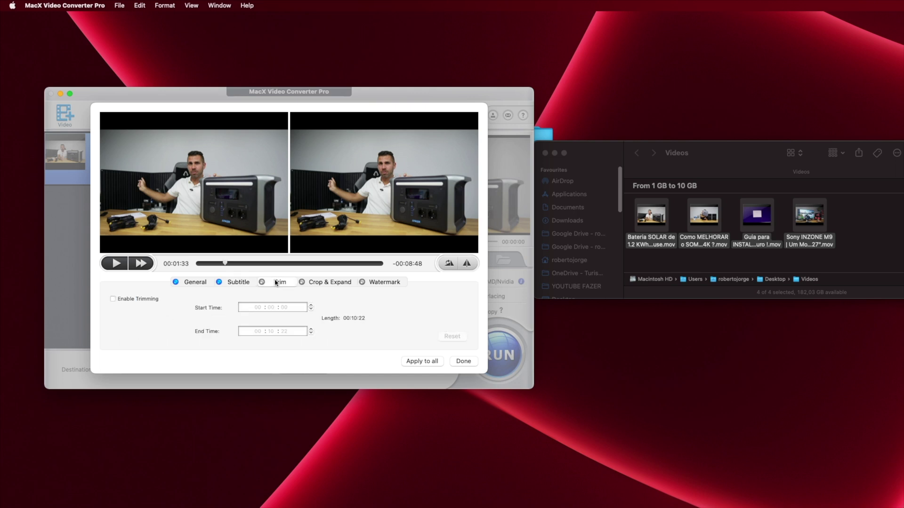
{"action": "left_click", "coordinate": [130, 299]}
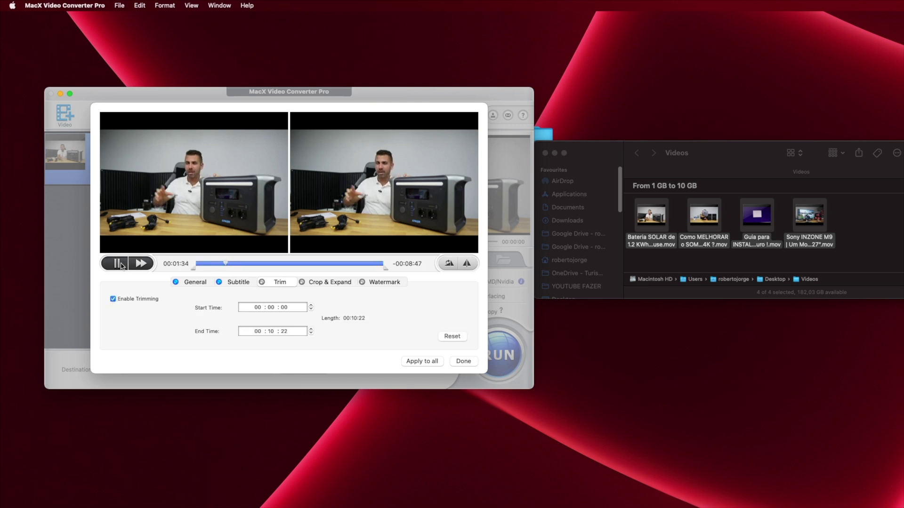
Trim the solar battery clip to 2:41–7:03 and crop the frame around the presenter
{"action": "left_click_drag", "start_coordinate": [242, 271], "coordinate": [244, 271]}
{"action": "left_click_drag", "start_coordinate": [386, 269], "coordinate": [325, 269]}
{"action": "left_click", "coordinate": [326, 282]}
{"action": "left_click", "coordinate": [113, 297]}
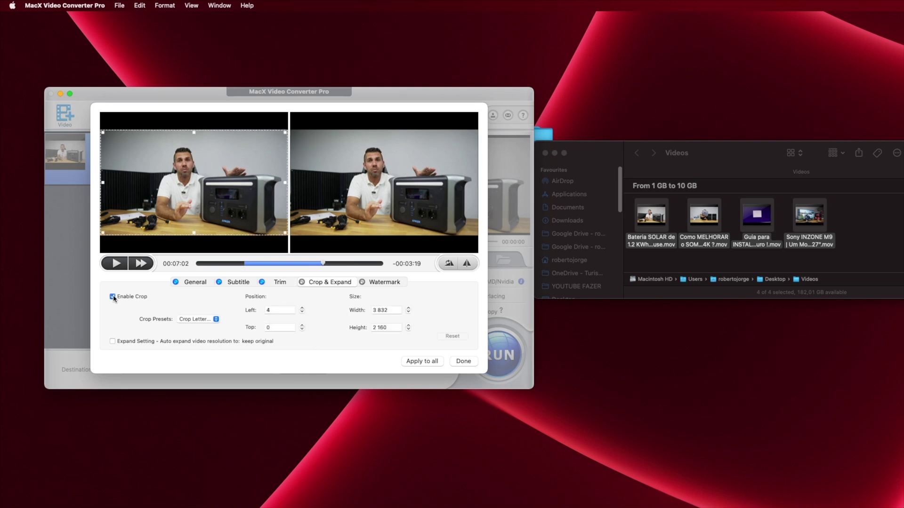
{"action": "left_click_drag", "start_coordinate": [103, 132], "coordinate": [122, 142]}
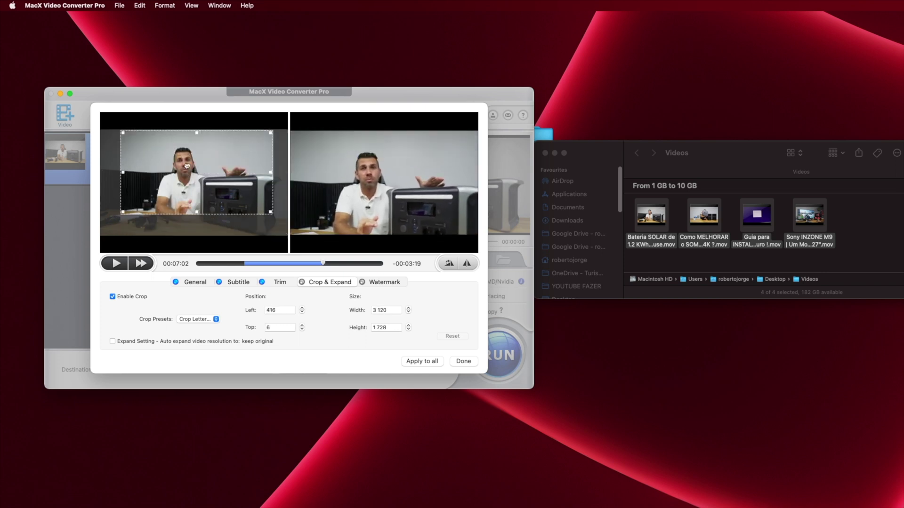
{"action": "left_click_drag", "start_coordinate": [287, 233], "coordinate": [271, 221]}
Add an enlarged white WATERMARK text overlay and select the whole watermark text
{"action": "left_click", "coordinate": [377, 282]}
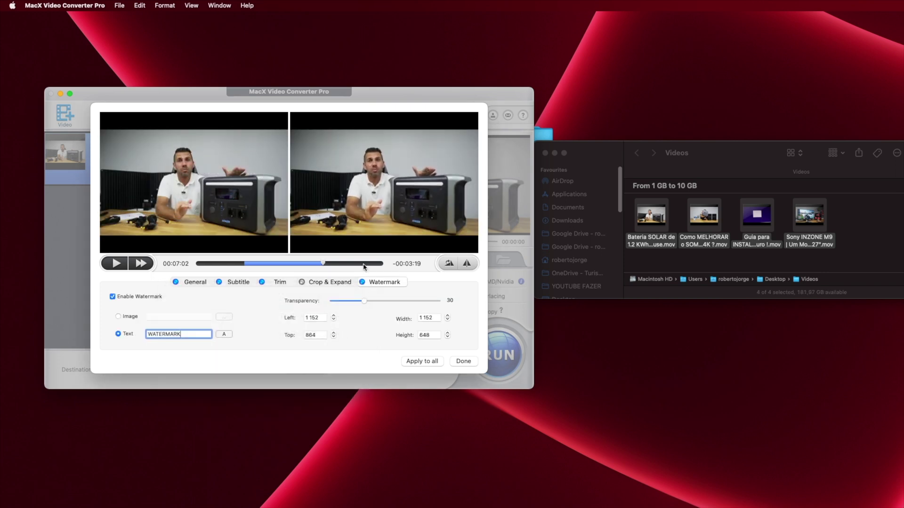
{"action": "key", "text": "Return"}
{"action": "left_click_drag", "start_coordinate": [473, 181], "coordinate": [445, 180]}
{"action": "left_click", "coordinate": [226, 335]}
{"action": "left_click", "coordinate": [259, 299]}
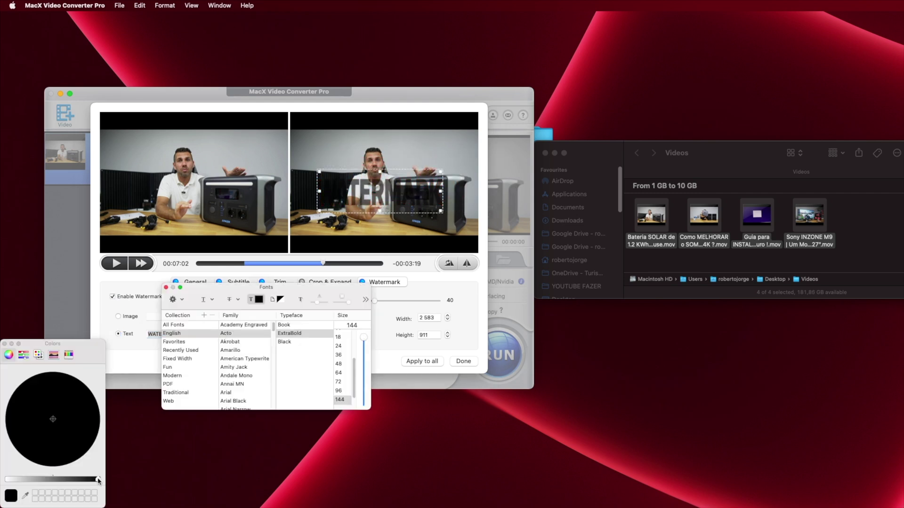
{"action": "left_click_drag", "start_coordinate": [15, 479], "coordinate": [90, 479]}
{"action": "left_click", "coordinate": [259, 300]}
{"action": "left_click", "coordinate": [370, 285]}
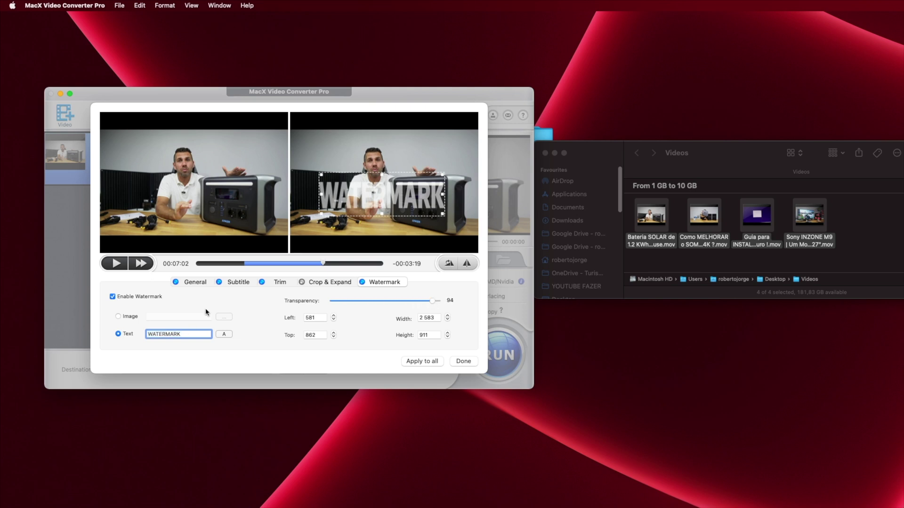
{"action": "key", "text": "super+a"}
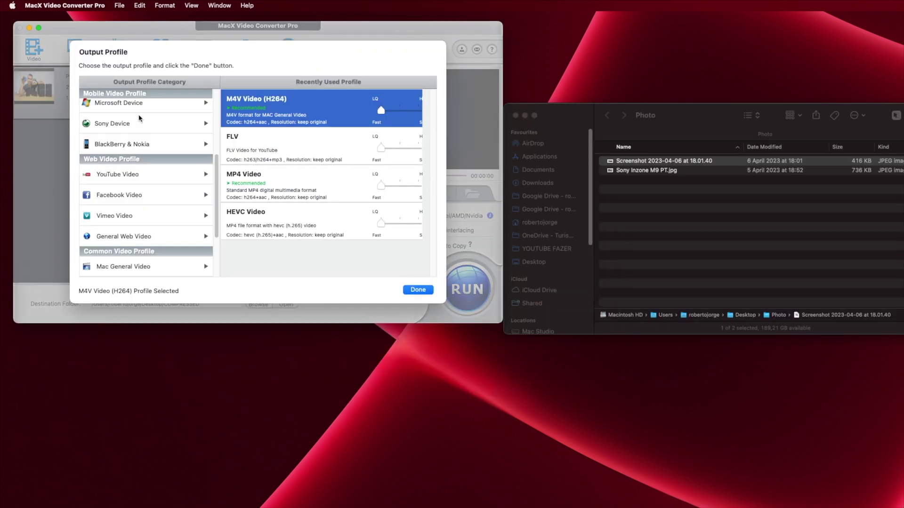
Set the slideshow output to General Profiles > MP4 Video and run the conversion
{"action": "scroll", "coordinate": [136, 142], "scroll_direction": "up", "scroll_amount": 5}
{"action": "left_click", "coordinate": [136, 134]}
{"action": "left_click", "coordinate": [289, 188]}
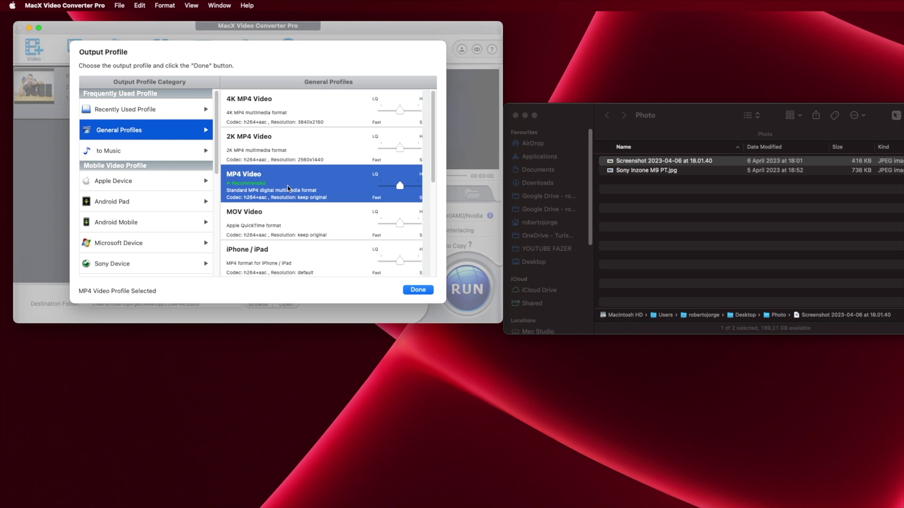
{"action": "left_click", "coordinate": [417, 289]}
{"action": "left_click", "coordinate": [468, 287]}
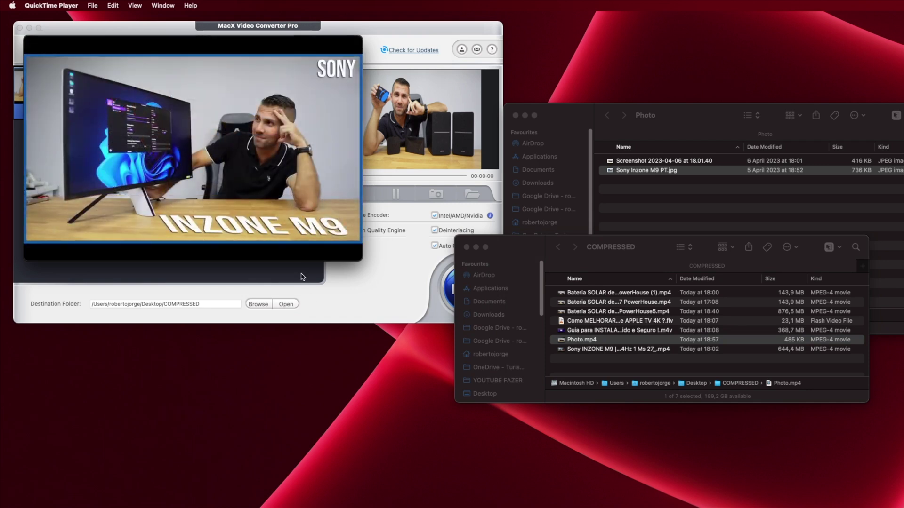
Close the QuickTime window playing the Photo slideshow video
{"action": "left_click", "coordinate": [30, 42]}
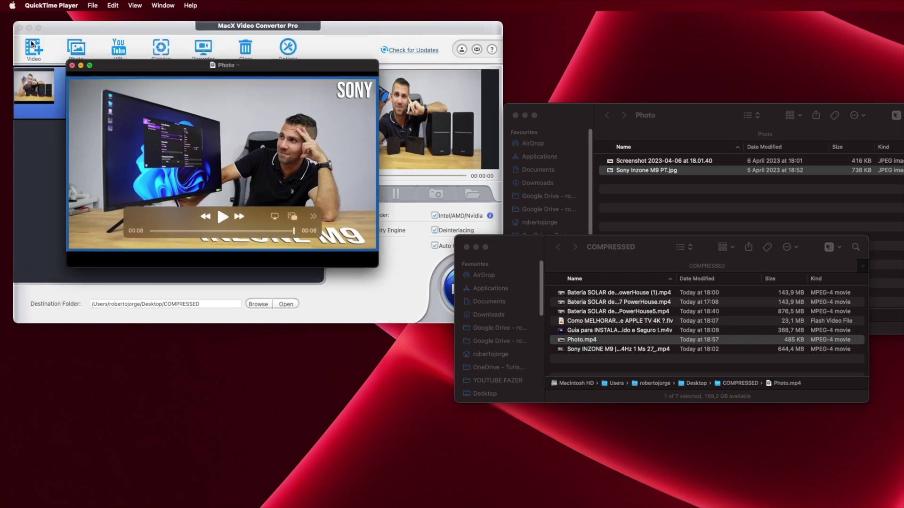